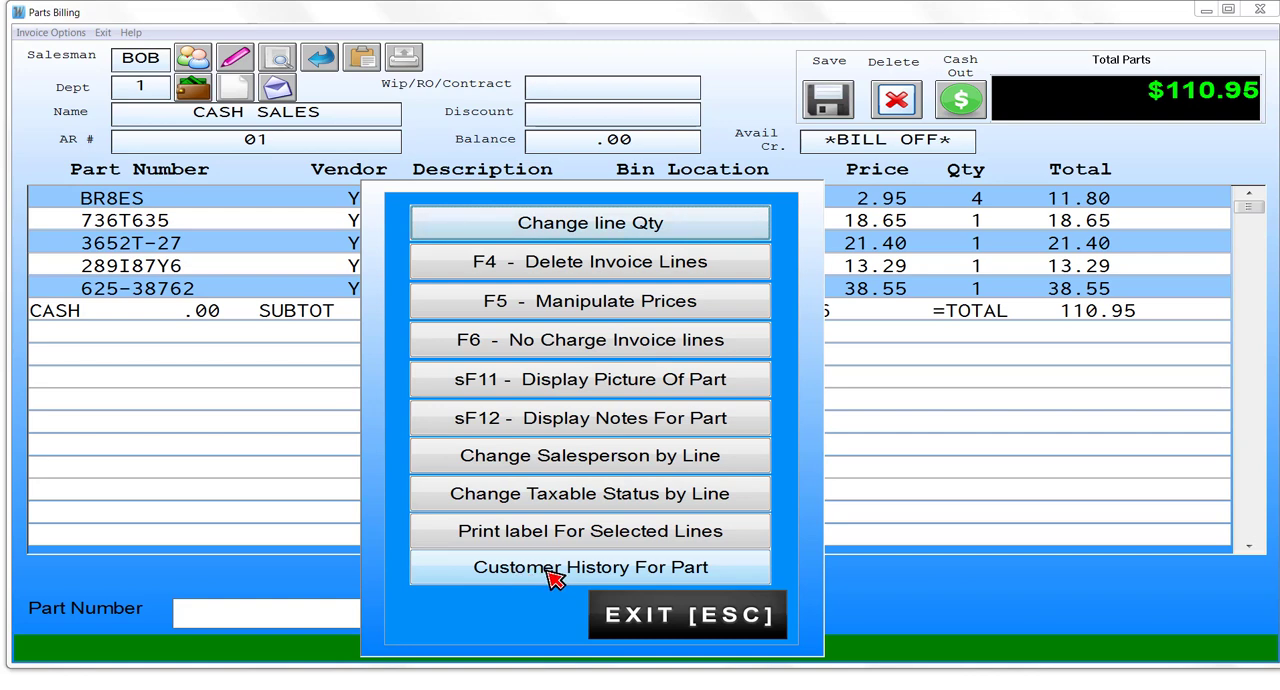
- Apply cost plus 30 percent pricing to the spark plug, air filter and oil filter lines individually
click(663, 613)
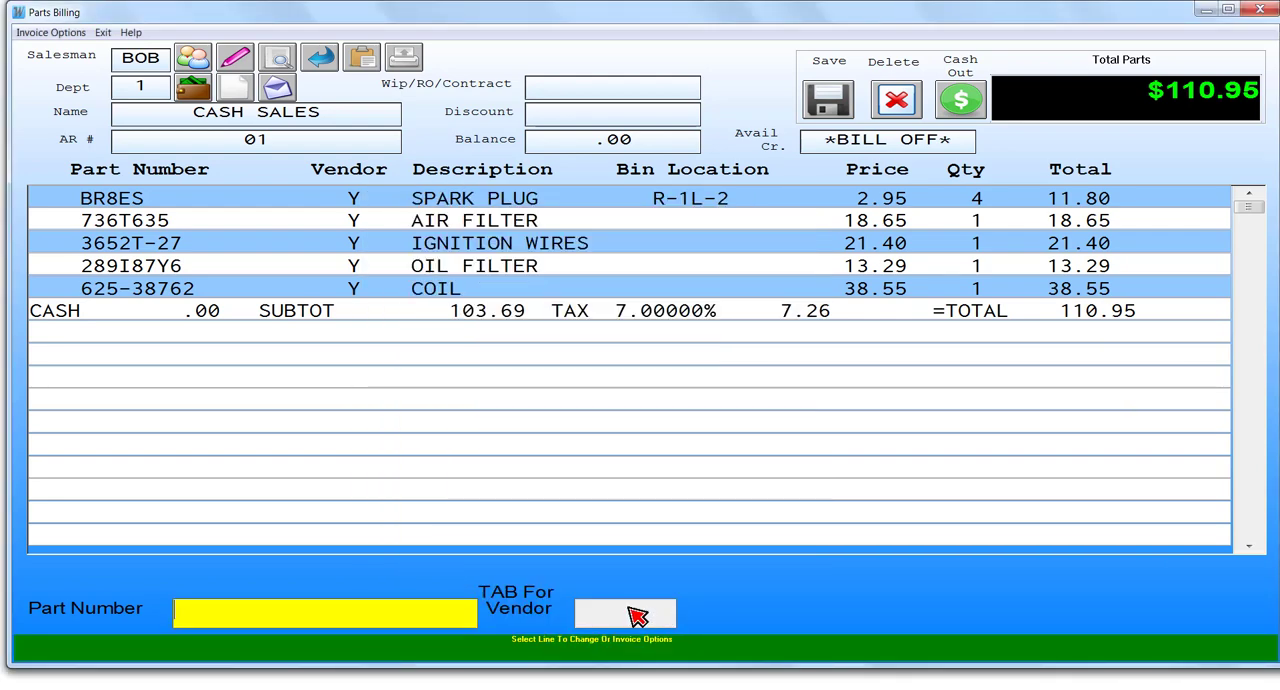
click(52, 34)
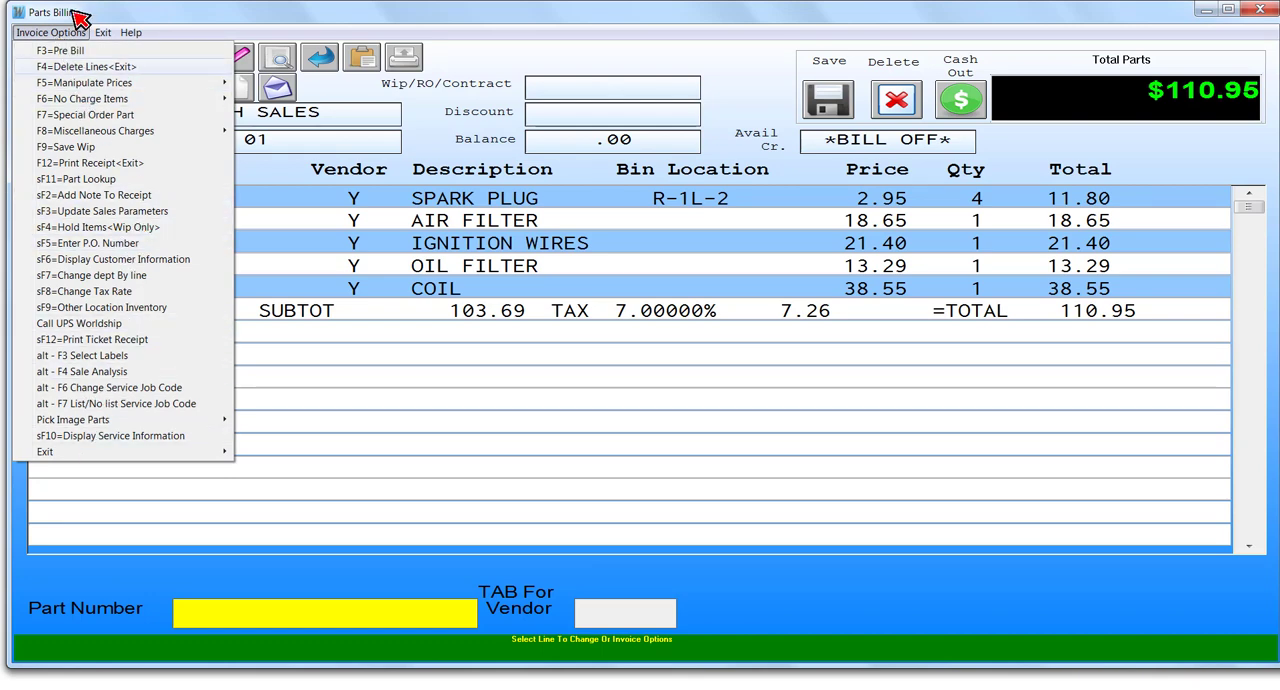
mouse_move(58, 84)
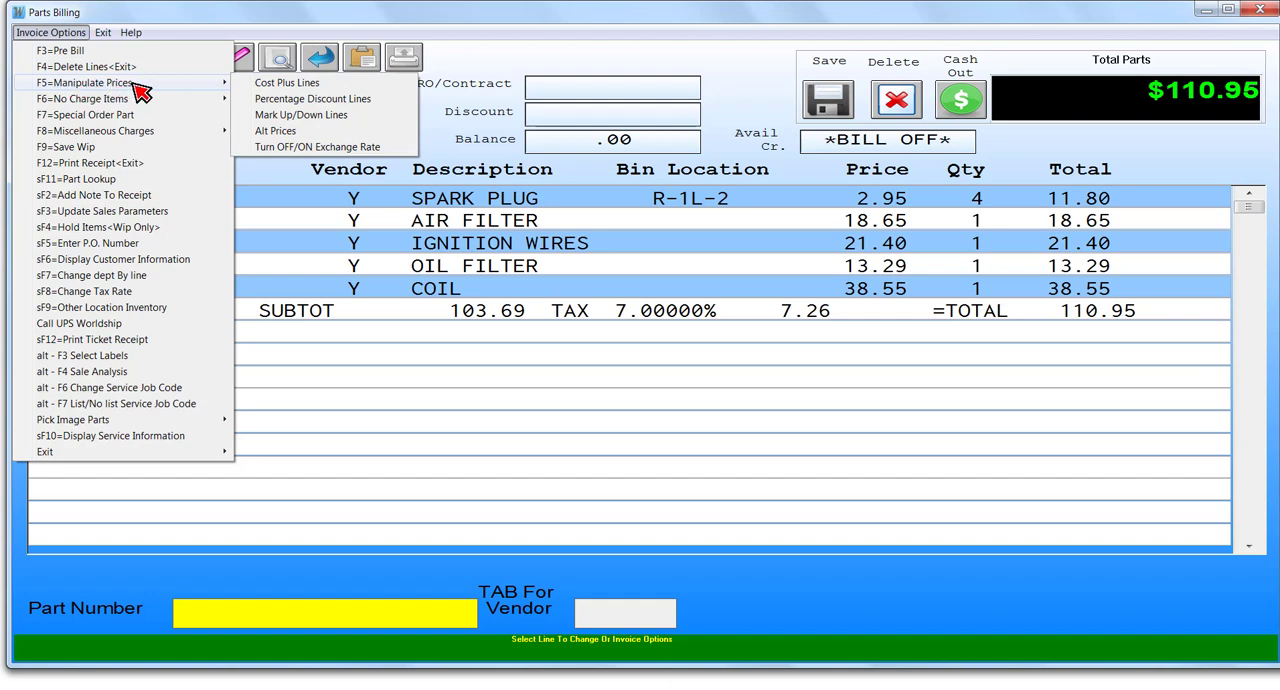
click(305, 90)
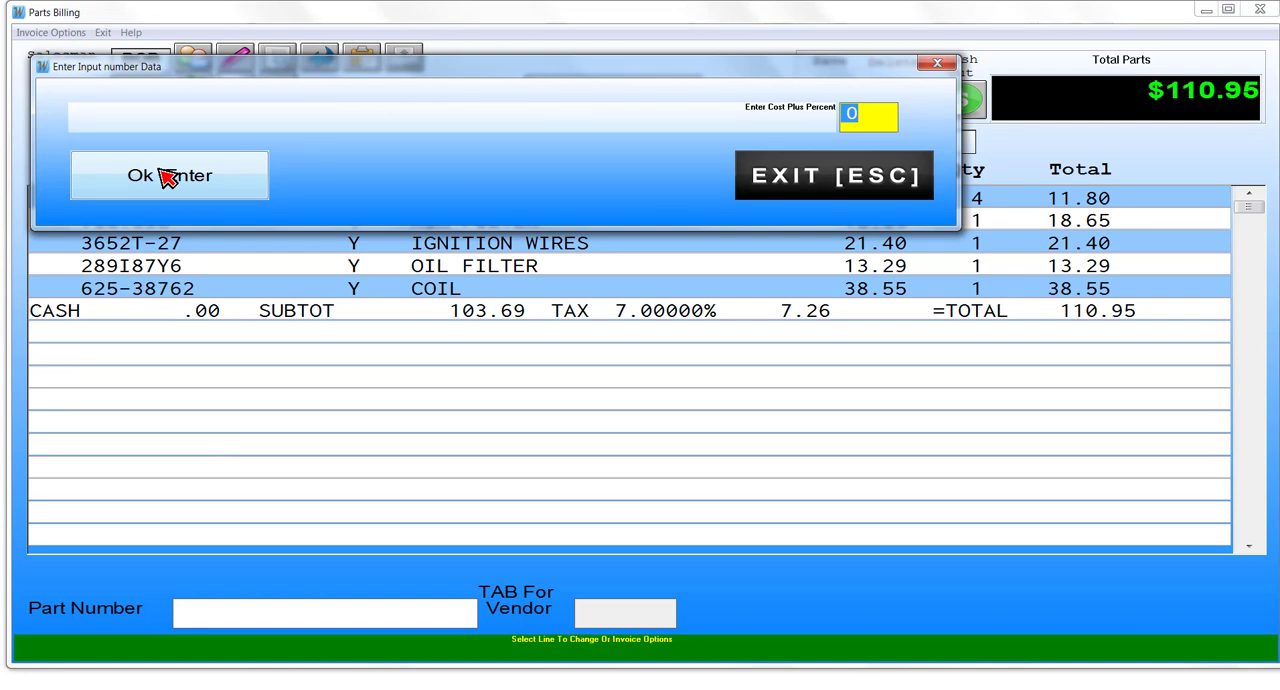
text(30)
click(165, 177)
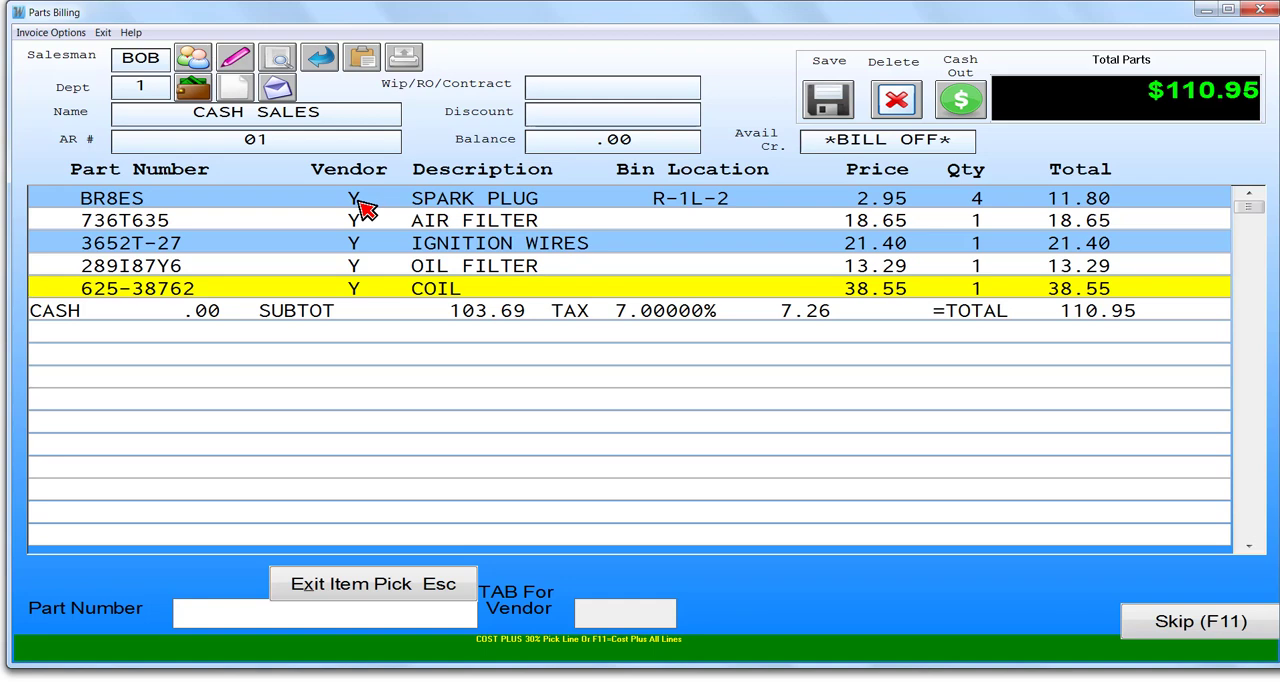
click(188, 610)
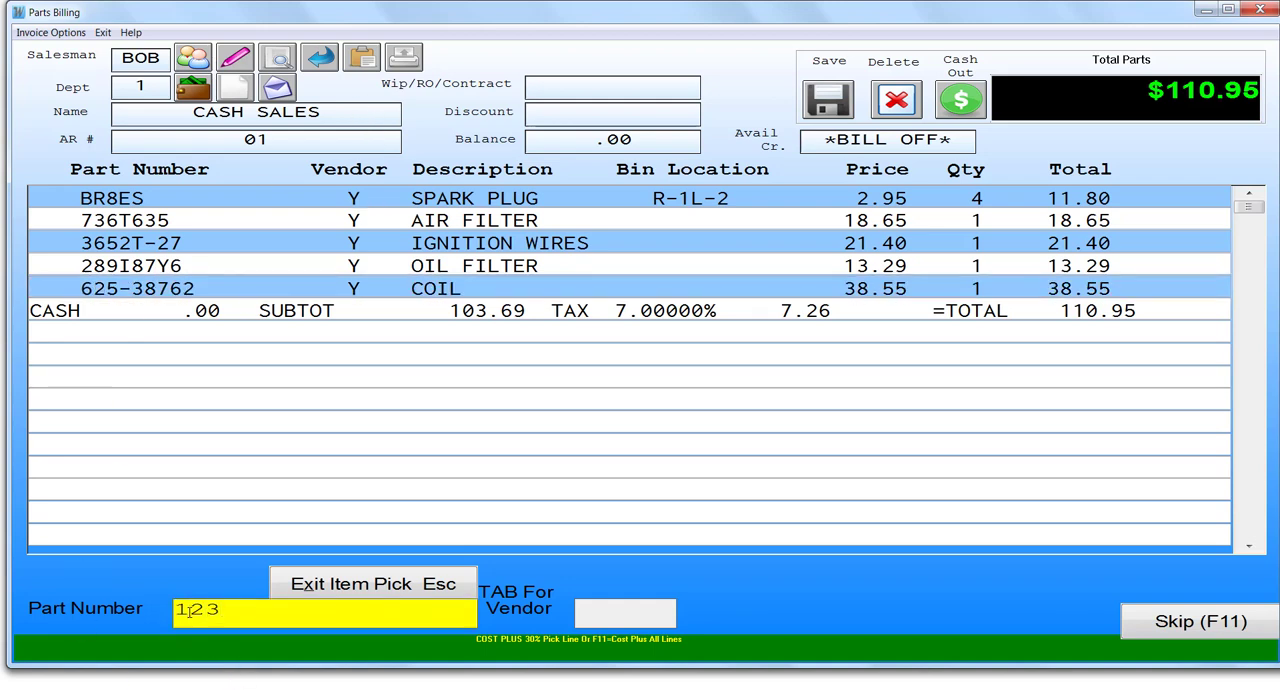
key(Up)
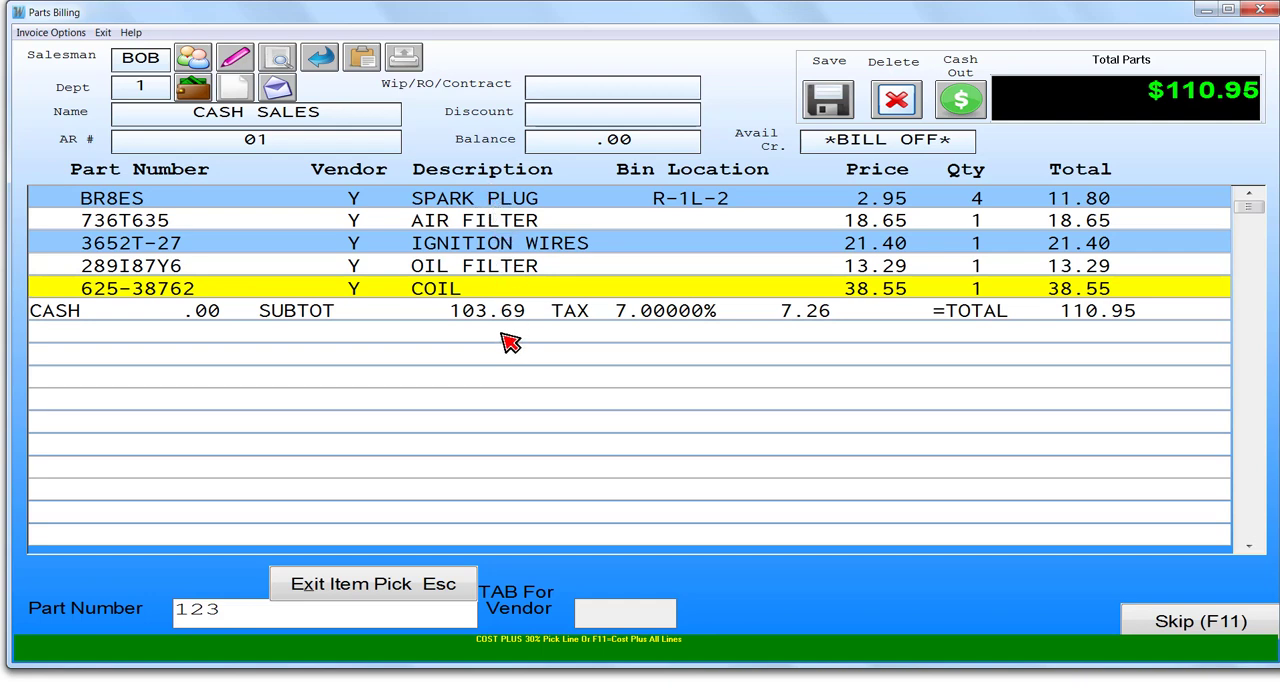
click(506, 202)
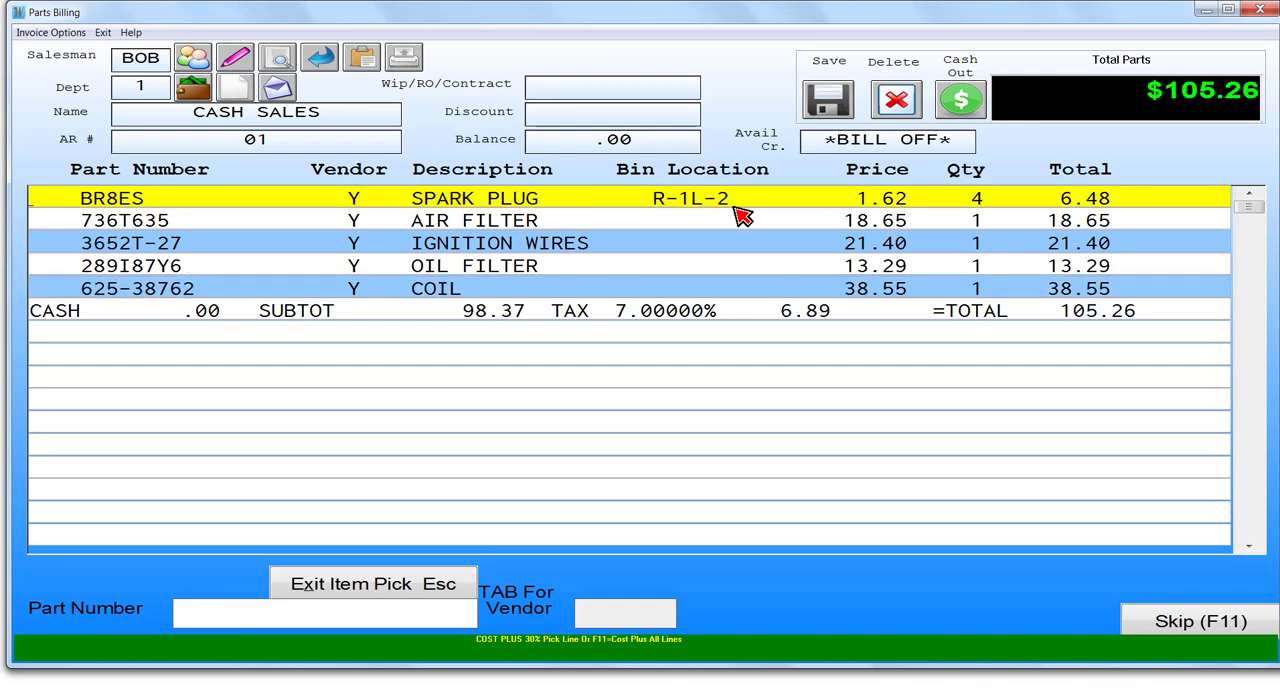
click(478, 224)
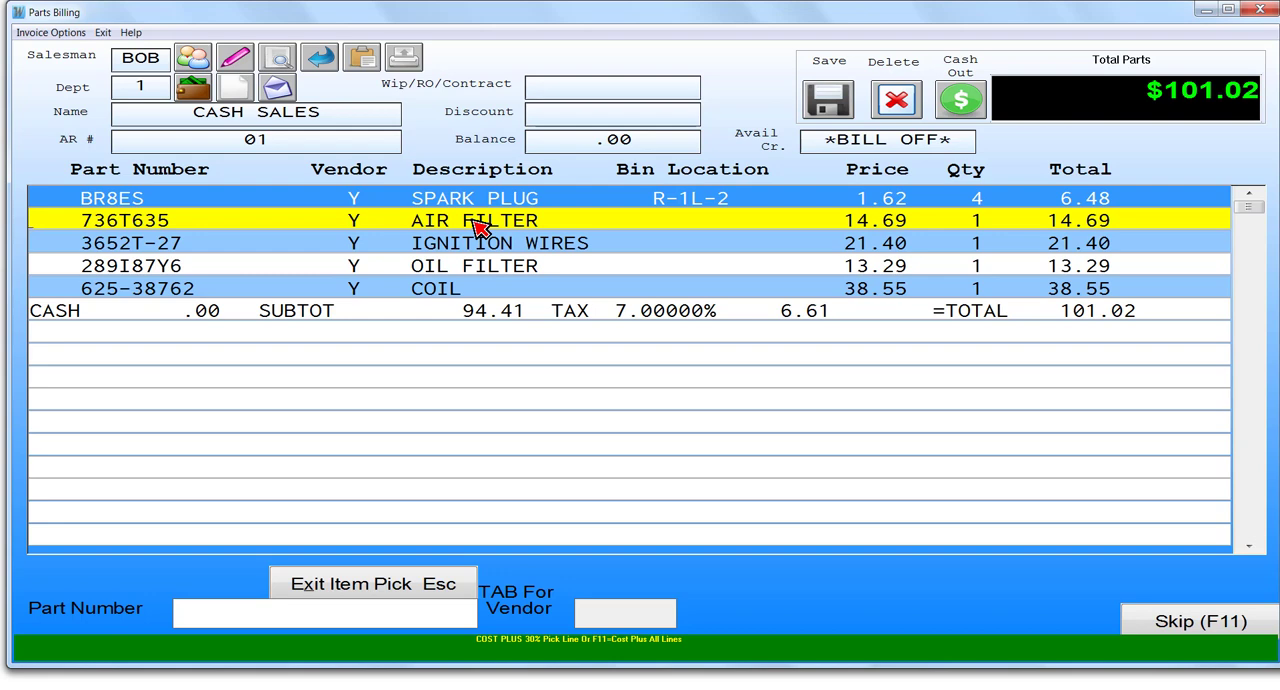
click(480, 272)
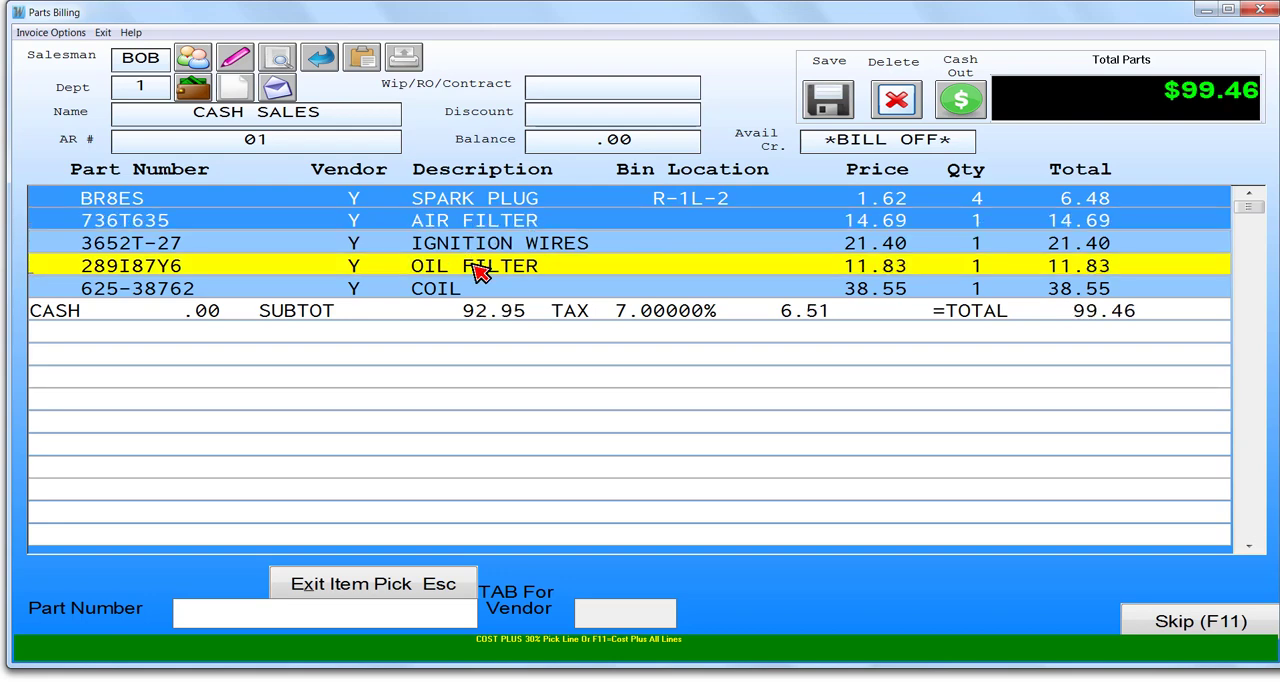
- Extend the cost plus 30 percent pricing to all lines of the invoice
click(583, 311)
key(Down)
key(Down)
key(Down)
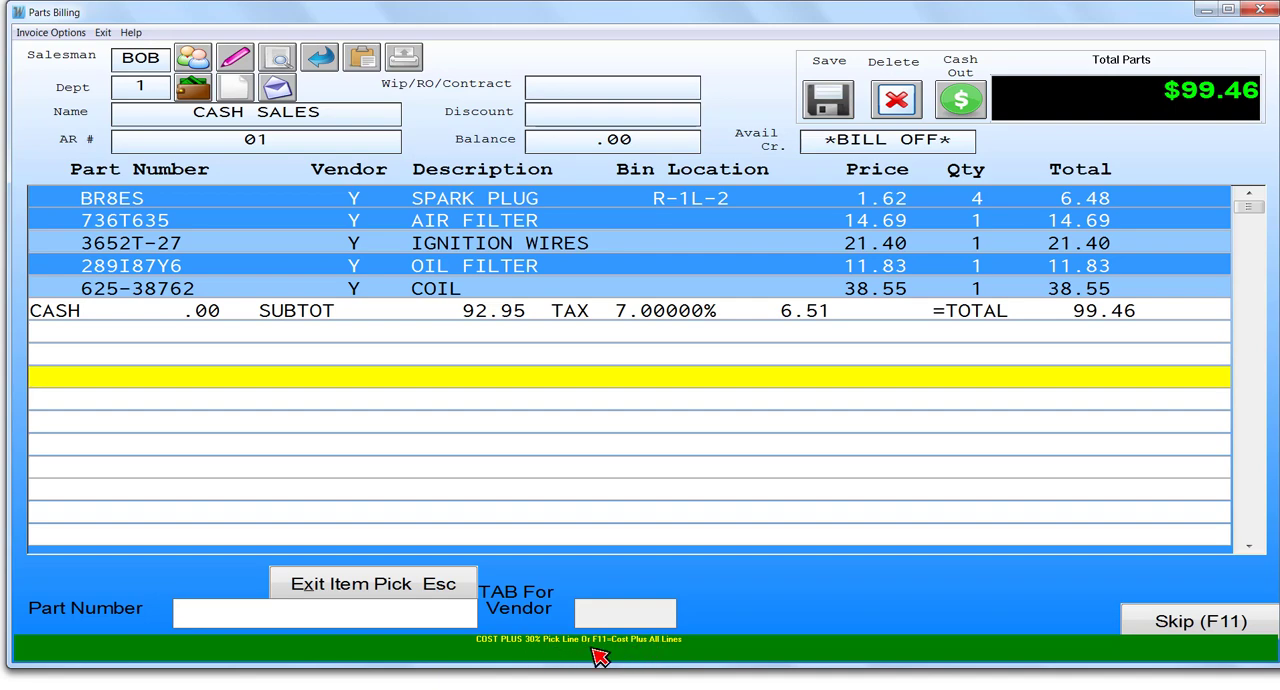
key(F11)
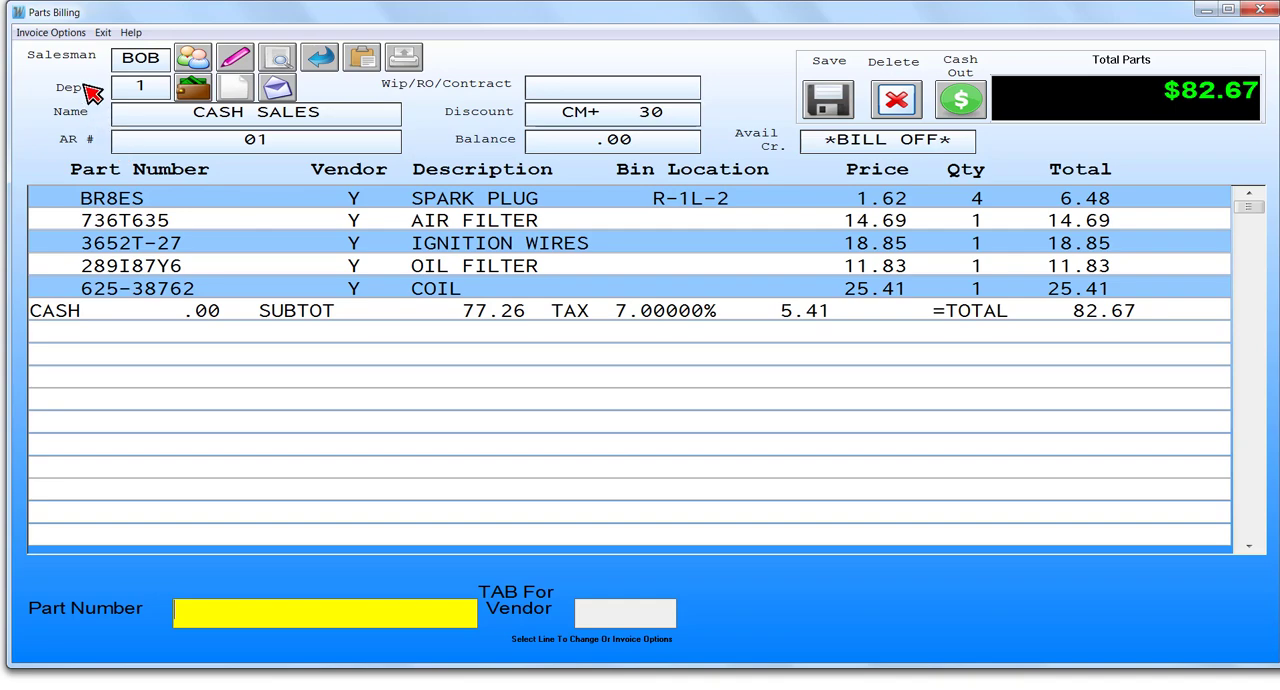
- Apply a 10 percent discount to the spark plug, air filter and ignition wires lines, and end item picking
click(60, 33)
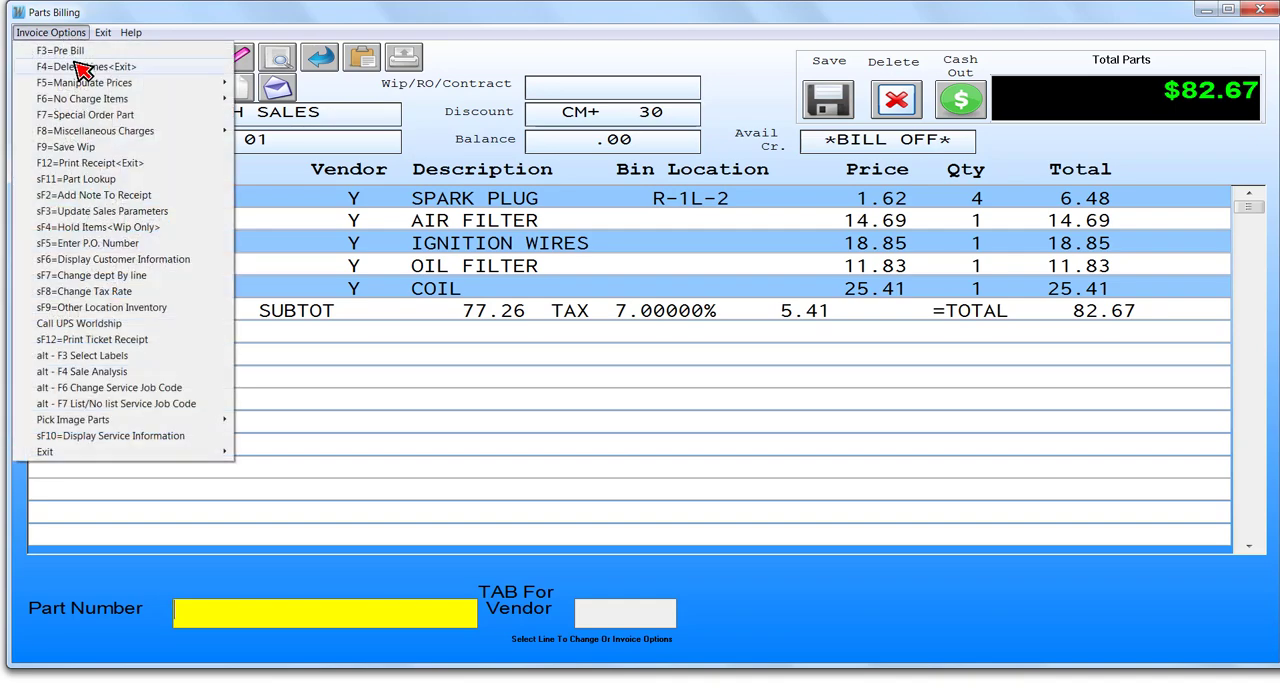
mouse_move(143, 90)
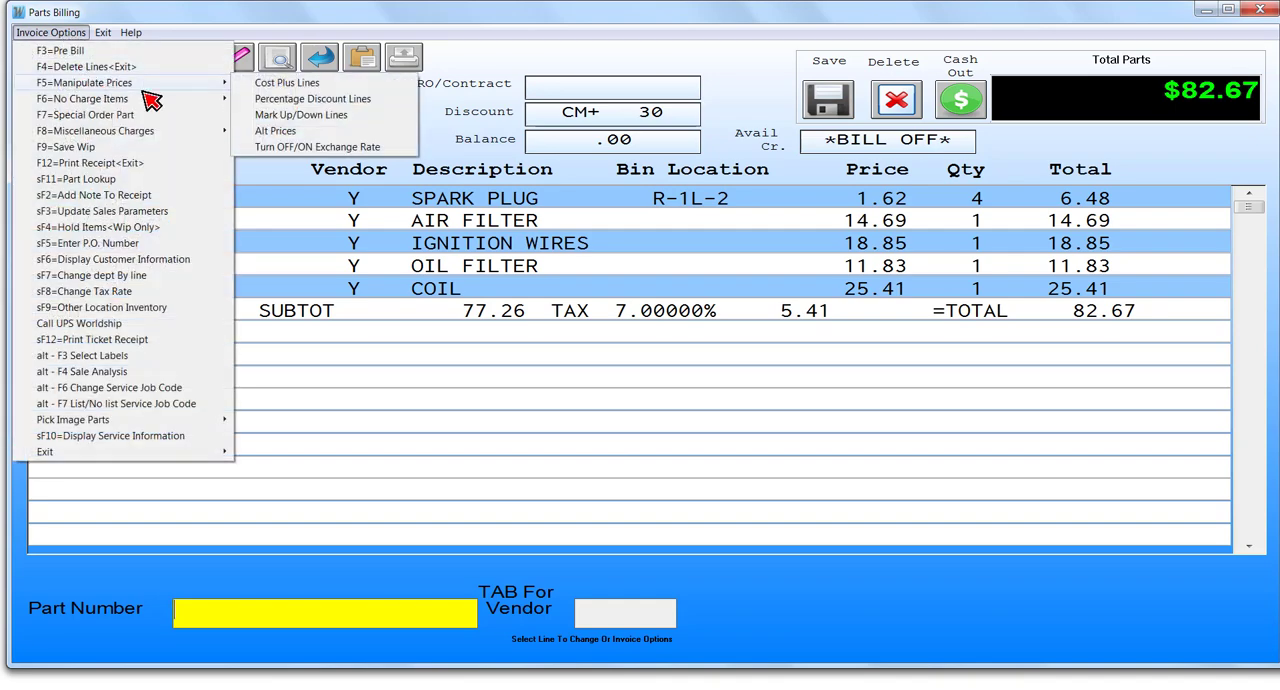
click(276, 100)
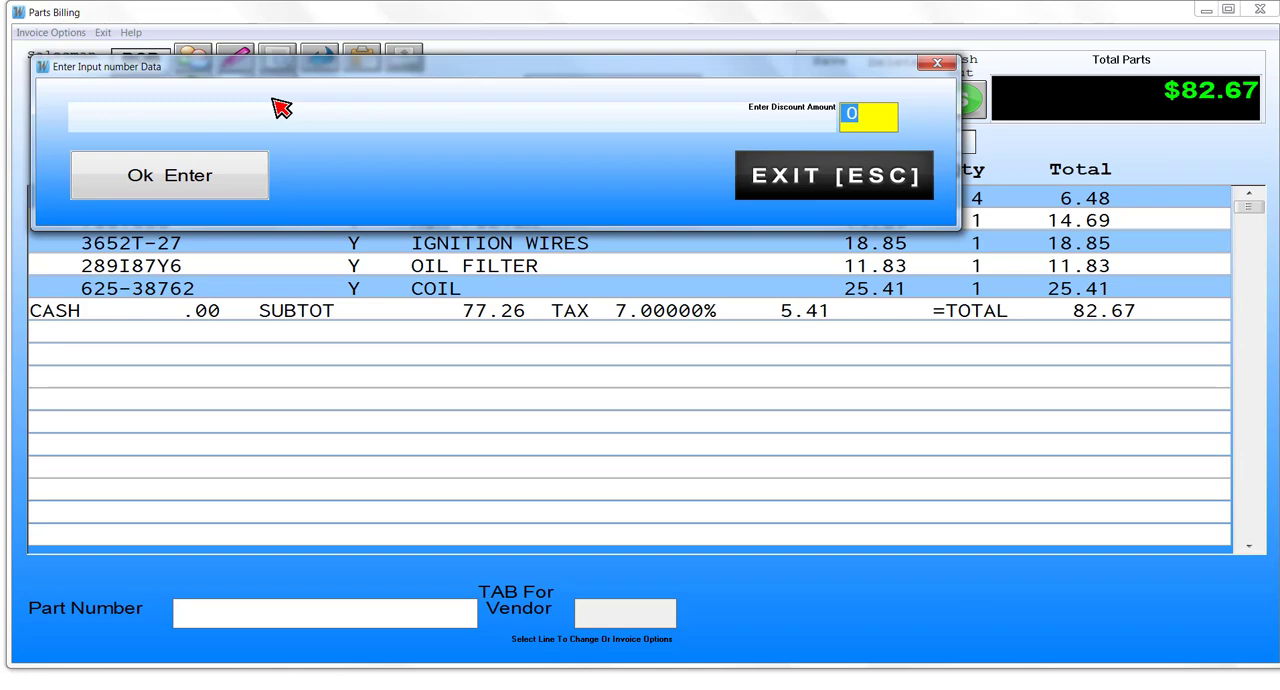
text(10)
key(Return)
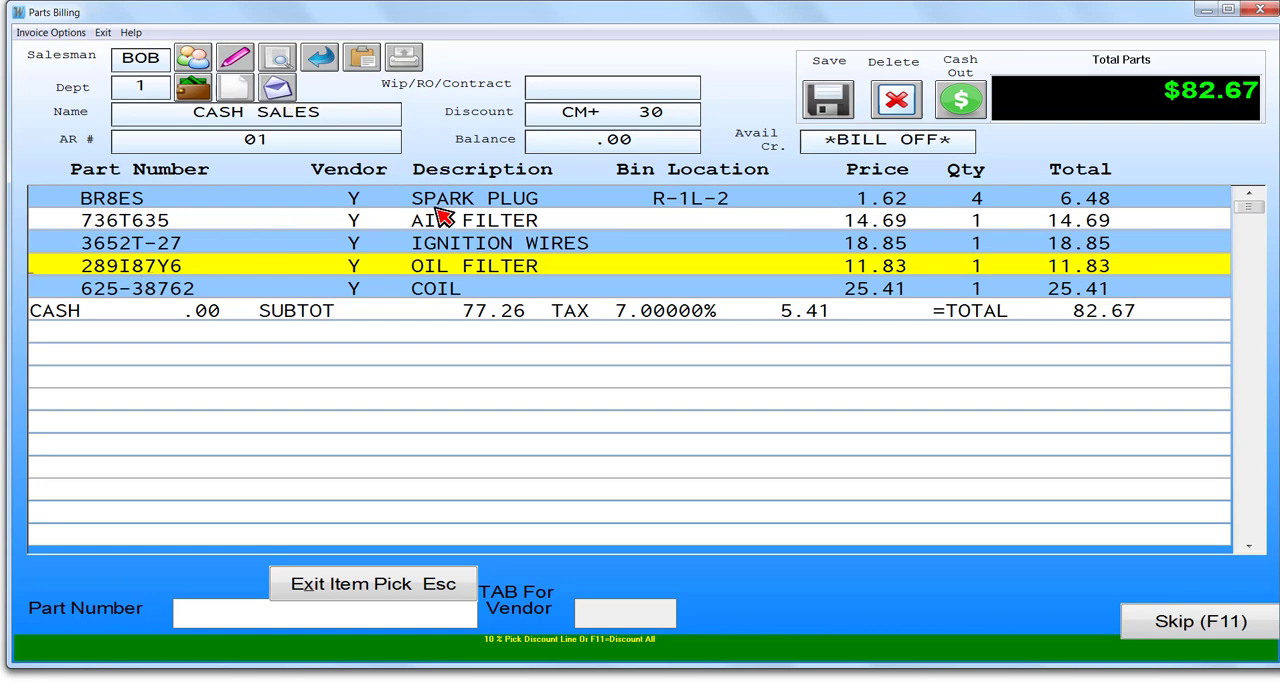
click(502, 202)
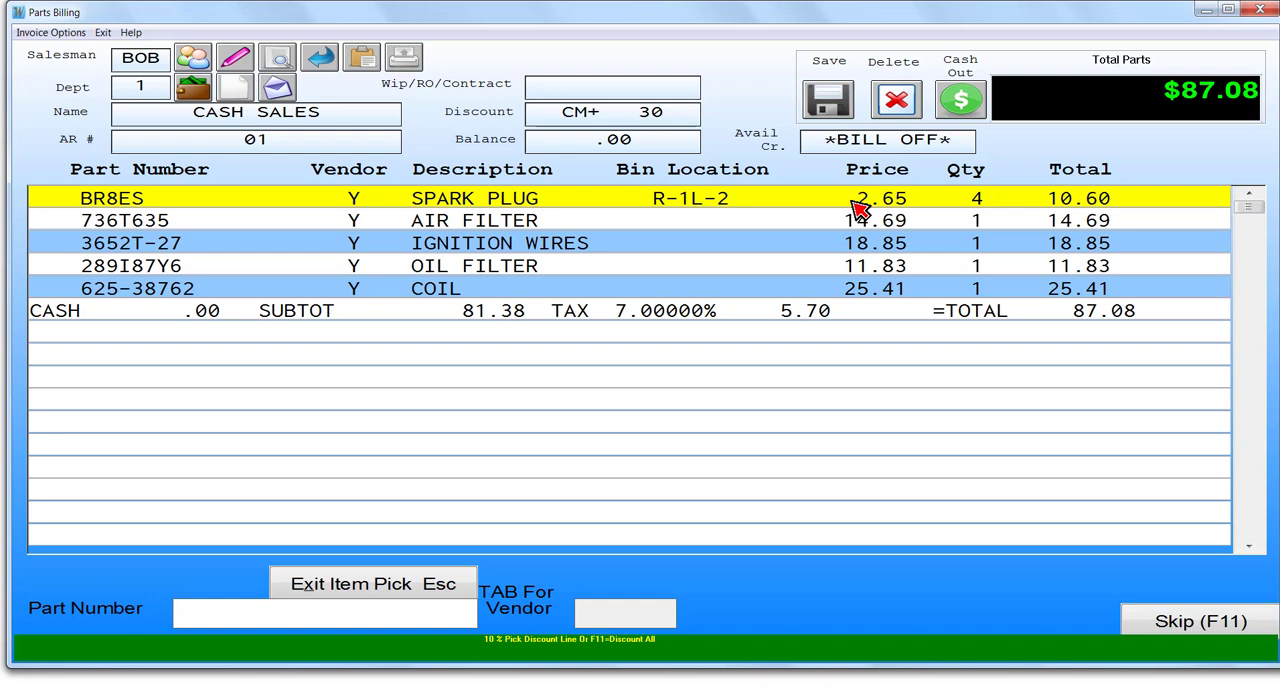
click(522, 226)
click(524, 252)
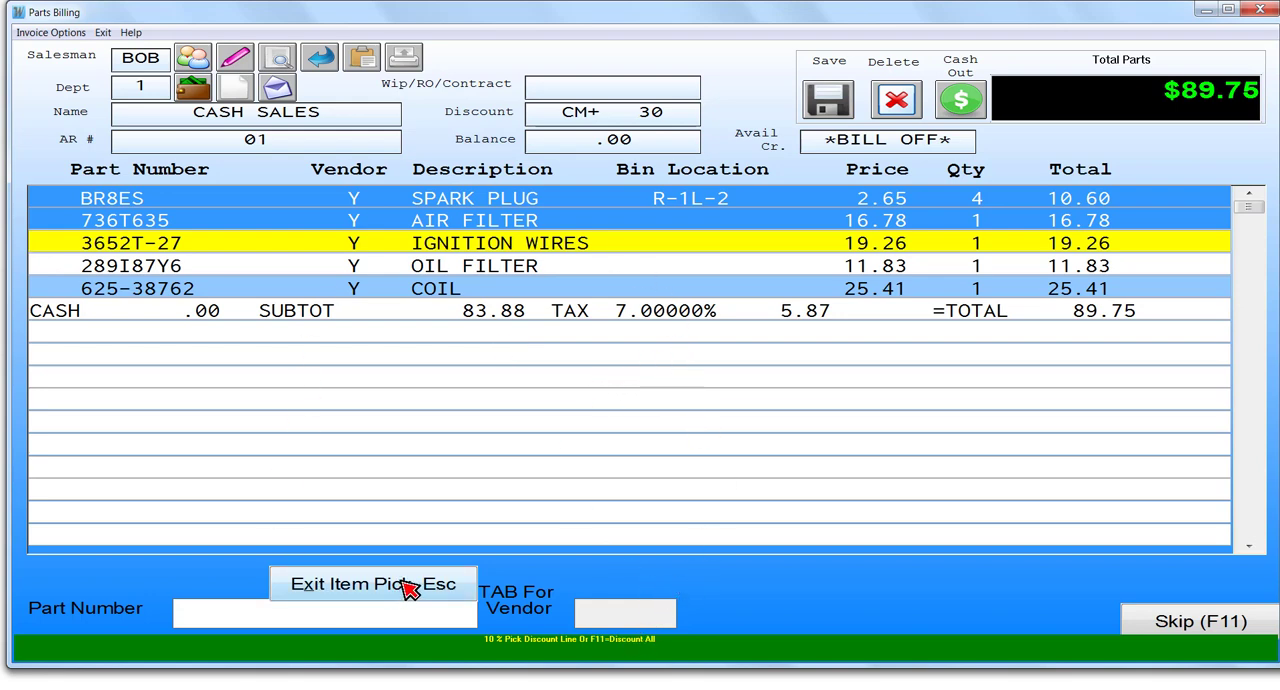
click(441, 588)
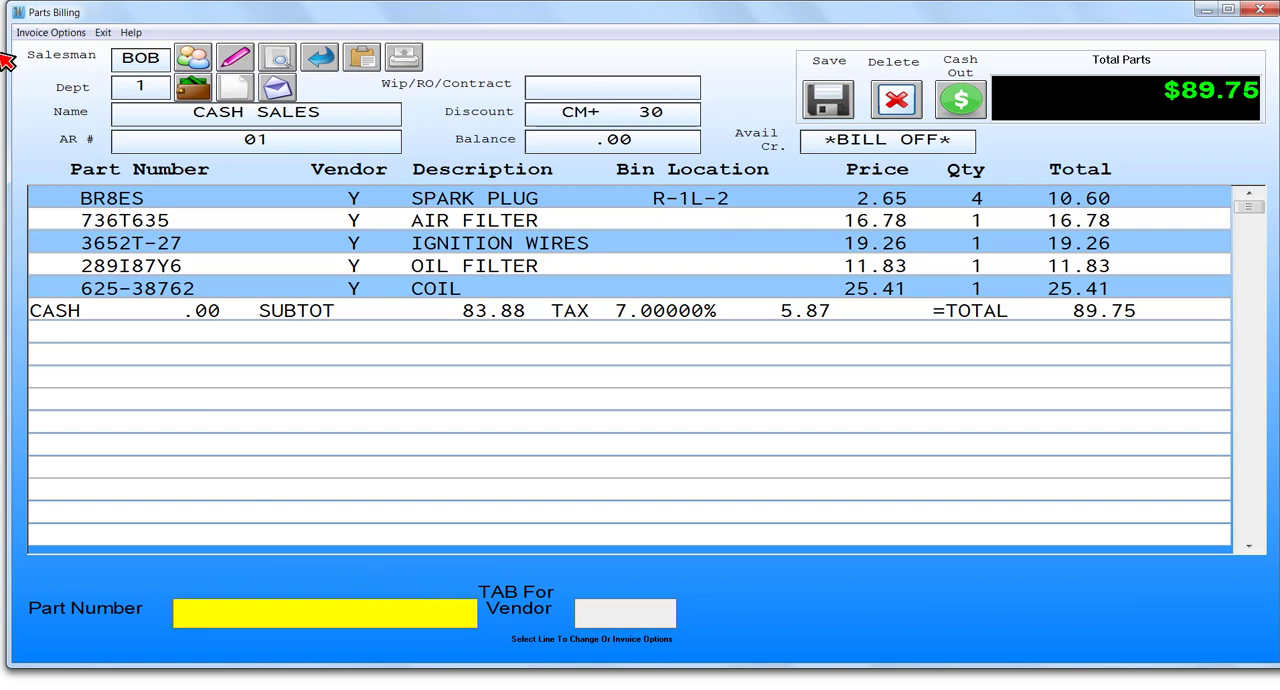
- Mark the spark plug line to a new price of 2.00 with Mark Up/Down Lines
click(52, 33)
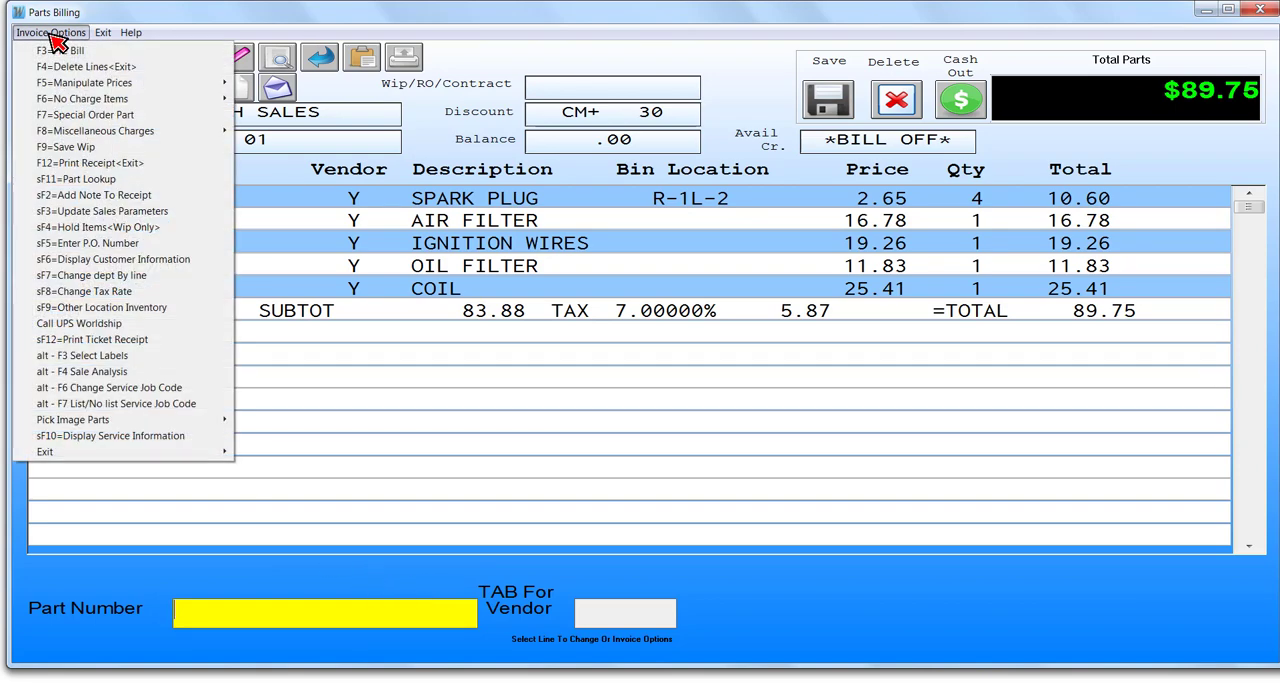
mouse_move(82, 90)
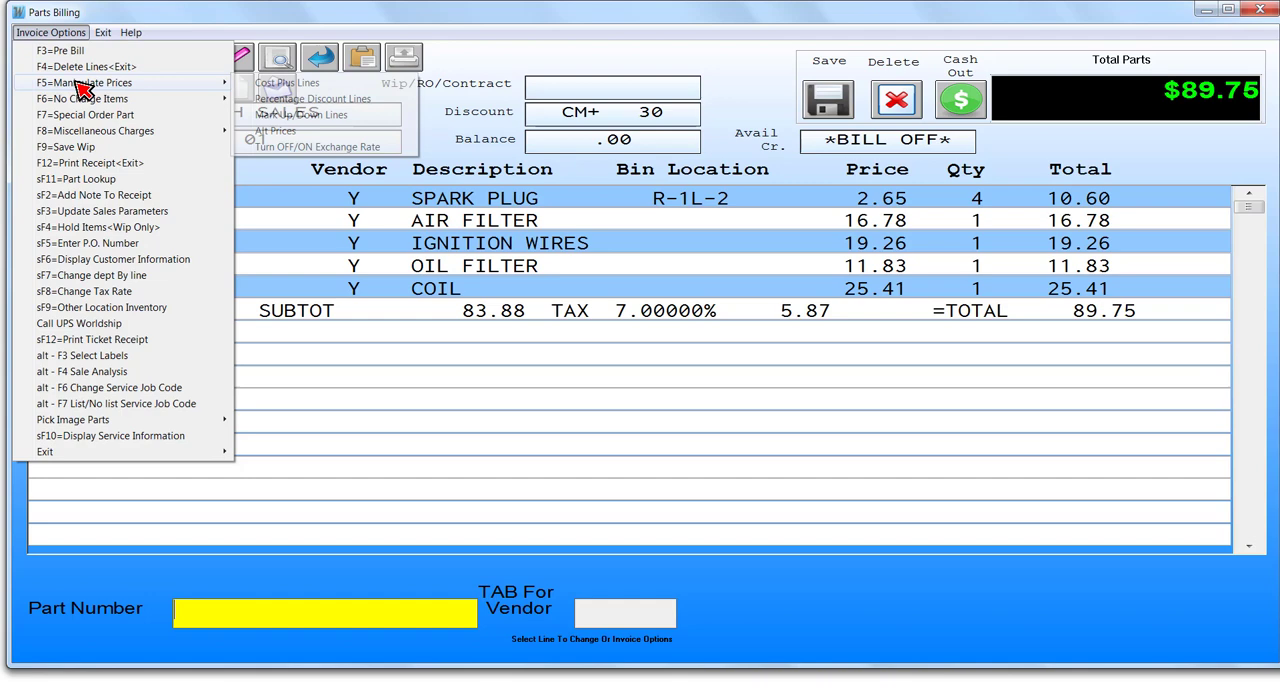
click(315, 115)
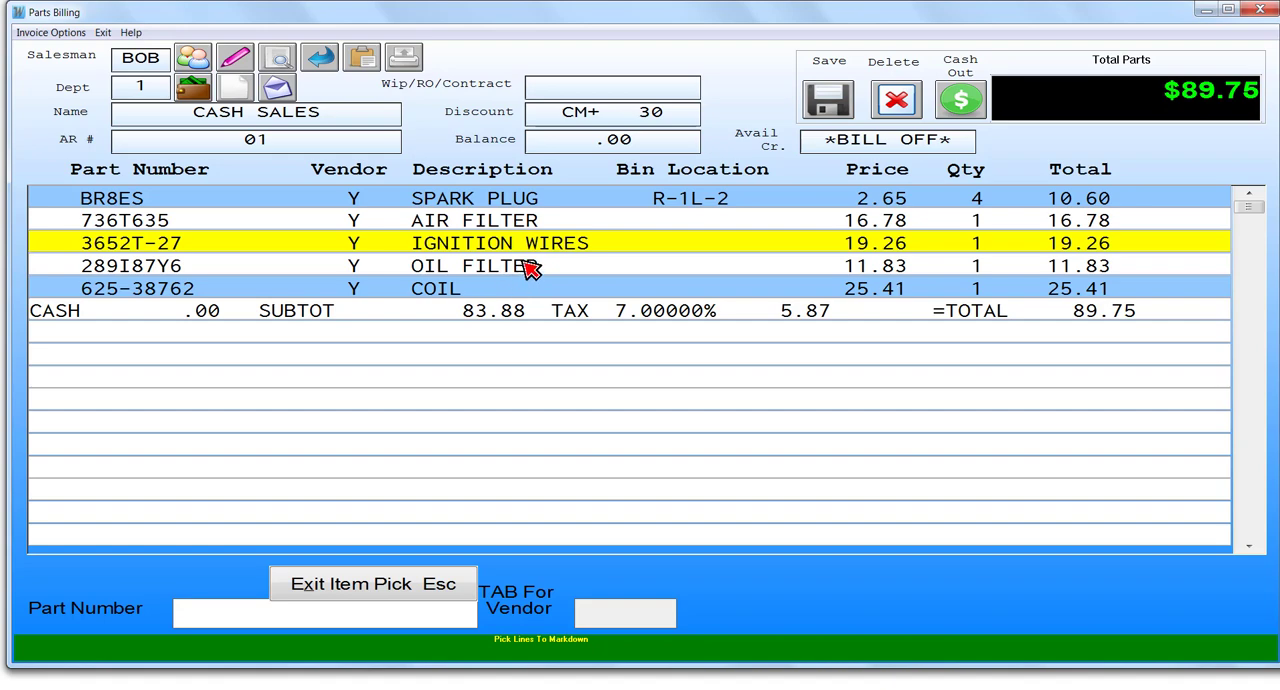
key(Up)
key(Up)
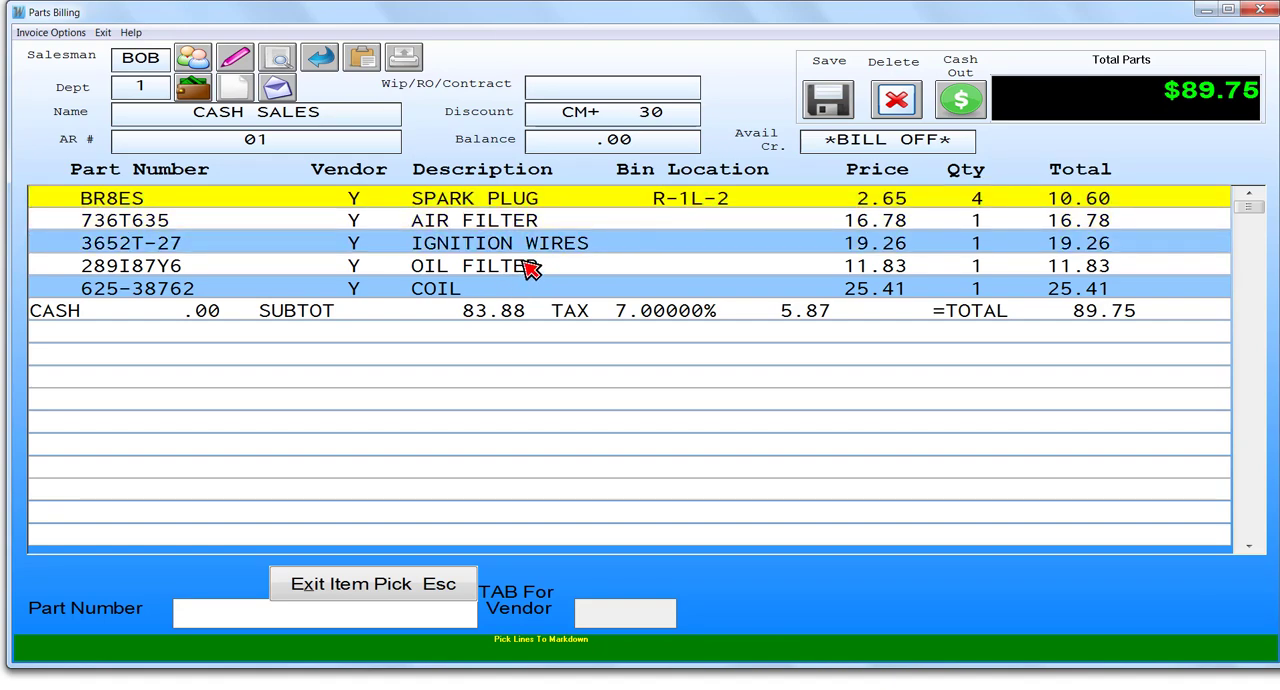
key(Down)
key(Down)
key(Down)
key(Up)
key(Up)
key(Up)
key(Return)
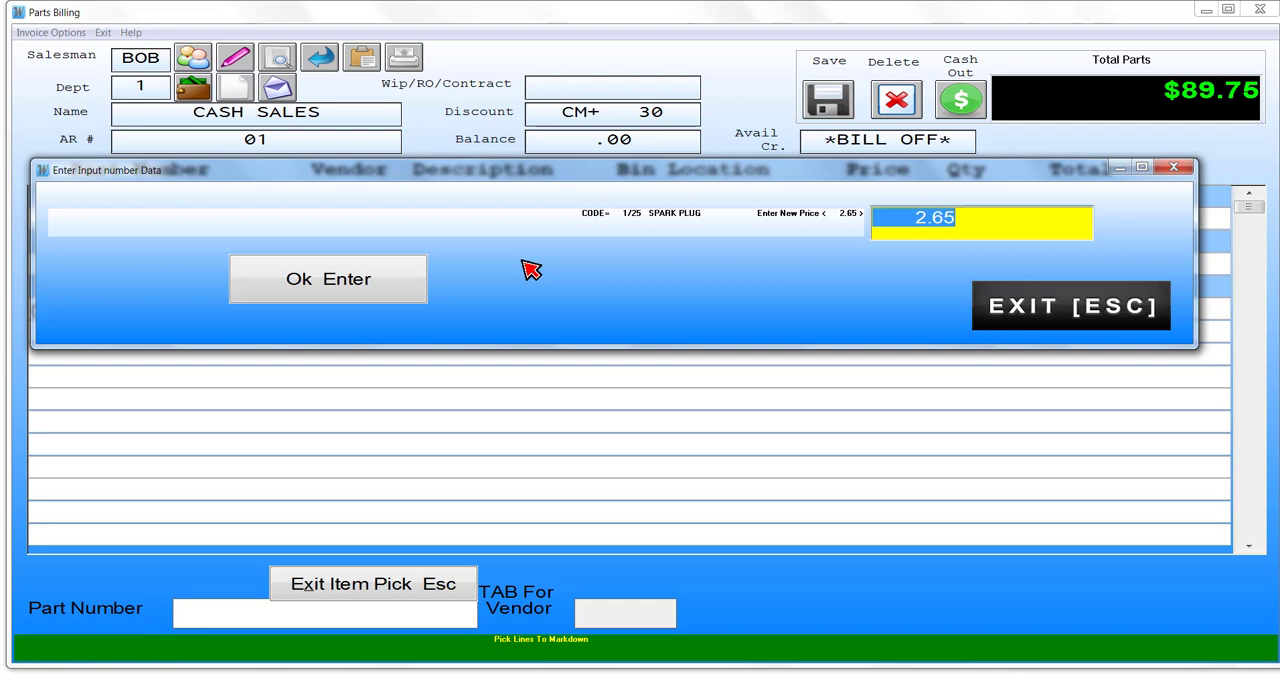
text(2)
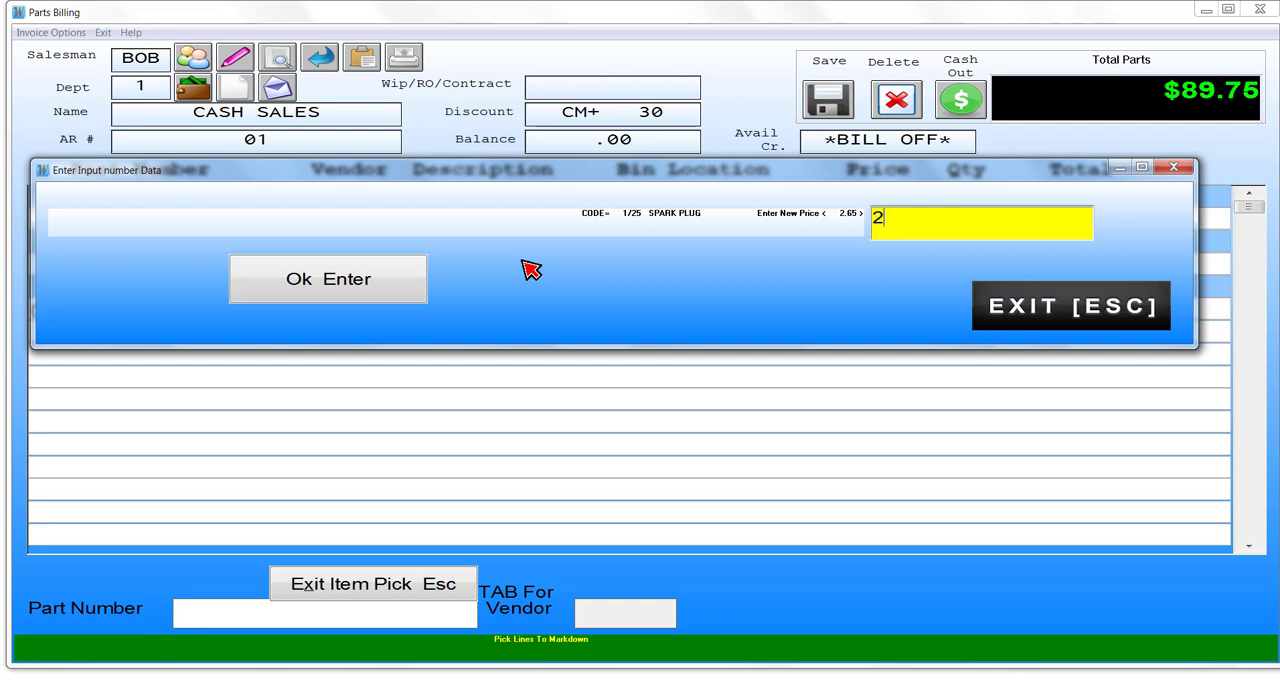
key(Return)
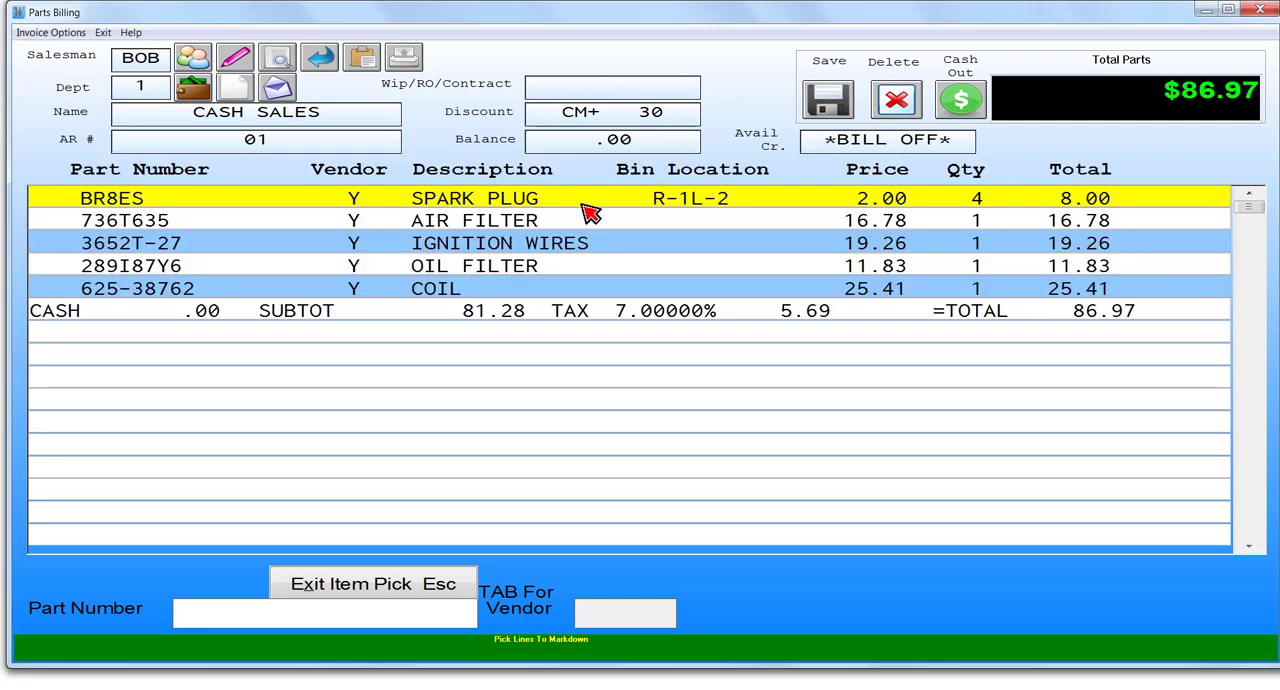
- Mark the ignition wires line to a new price of 30.00 and end item picking
click(587, 250)
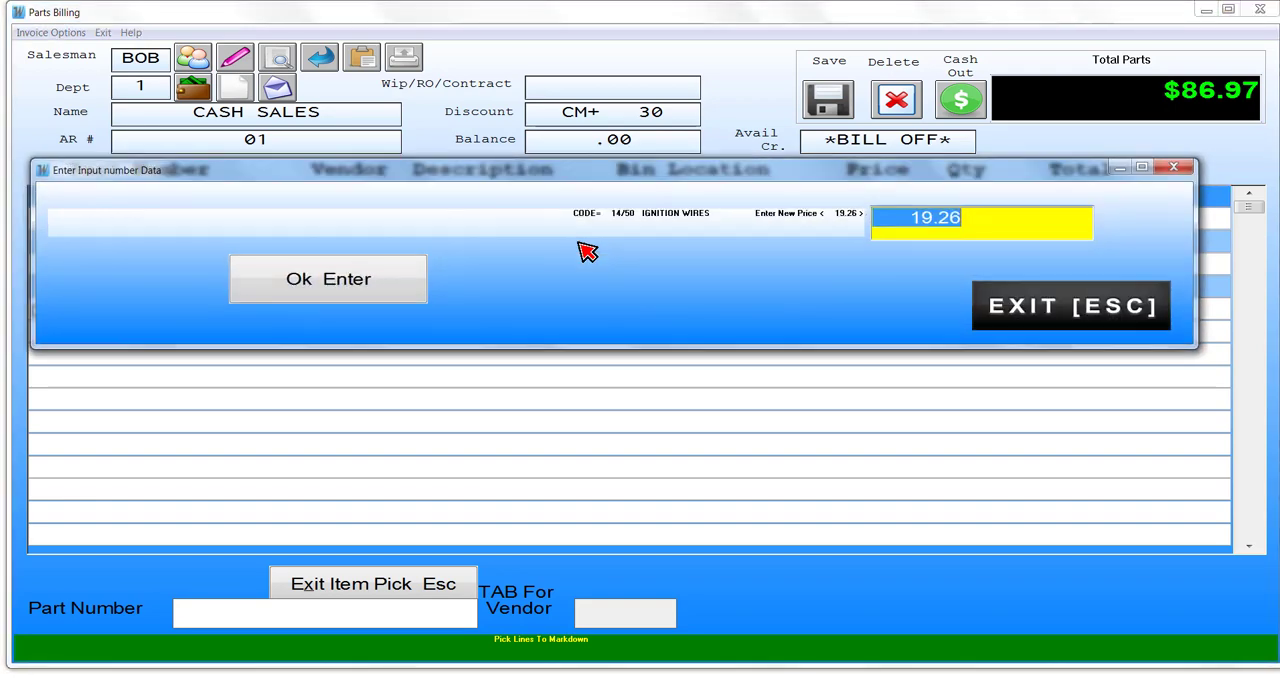
text(30)
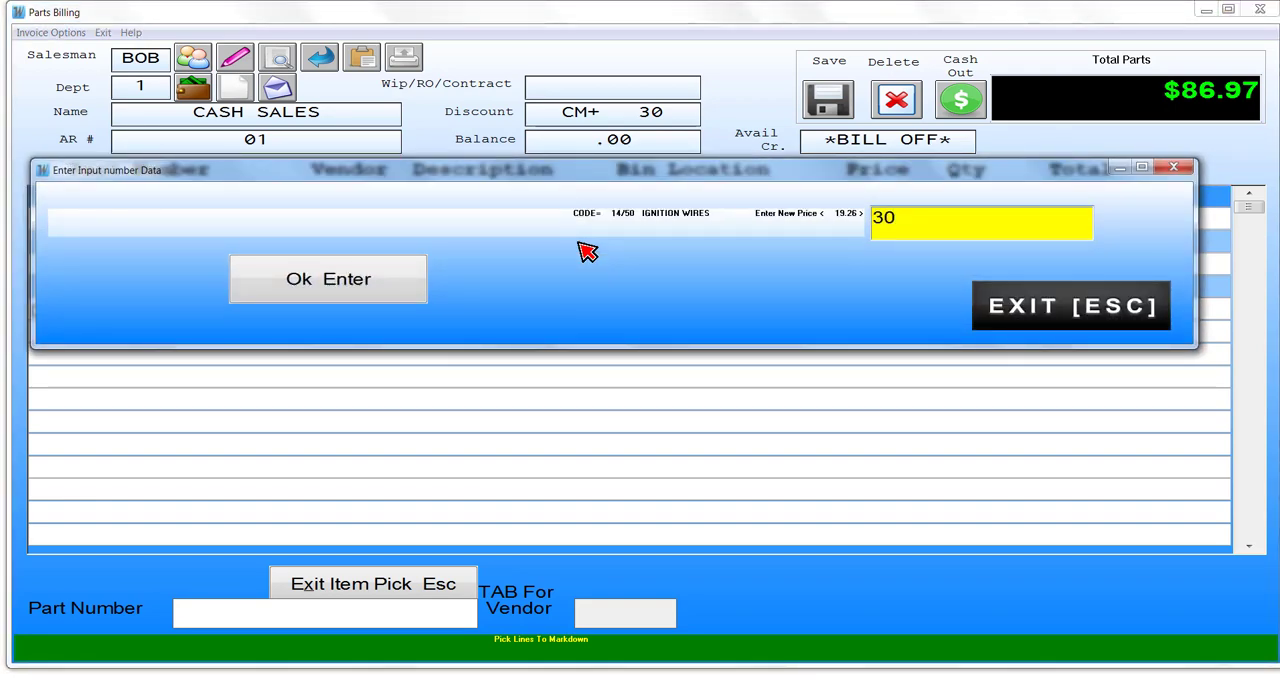
key(Return)
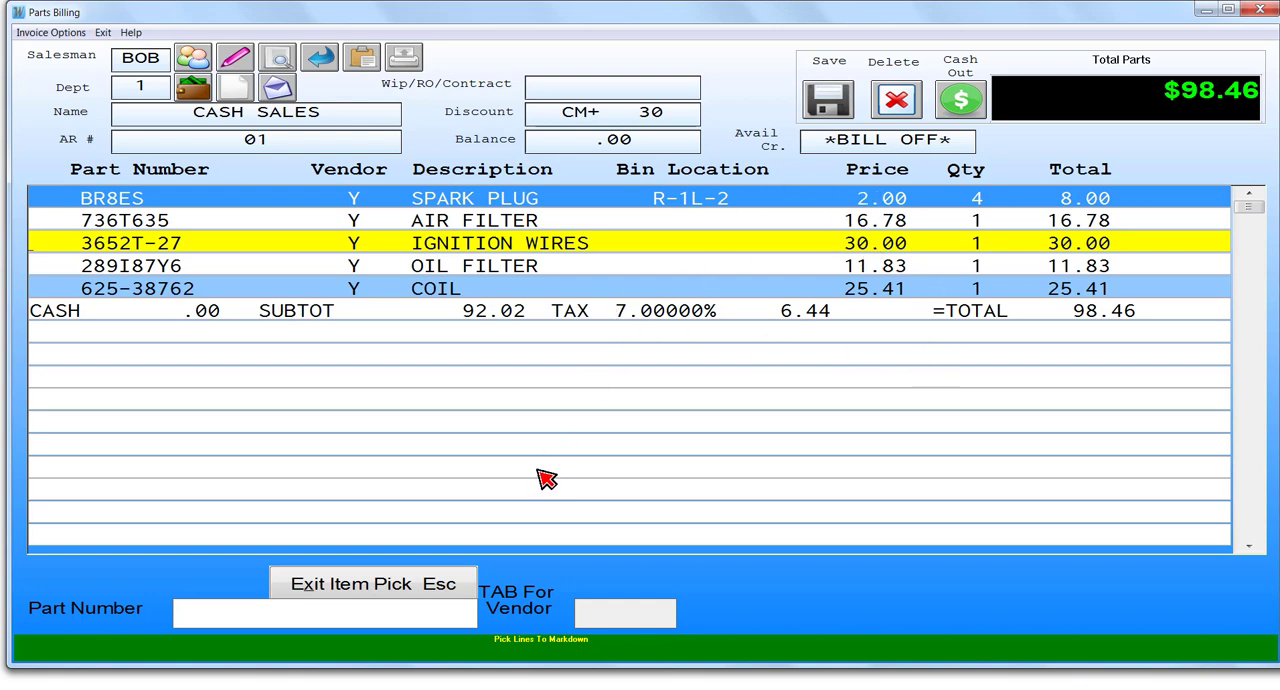
key(Escape)
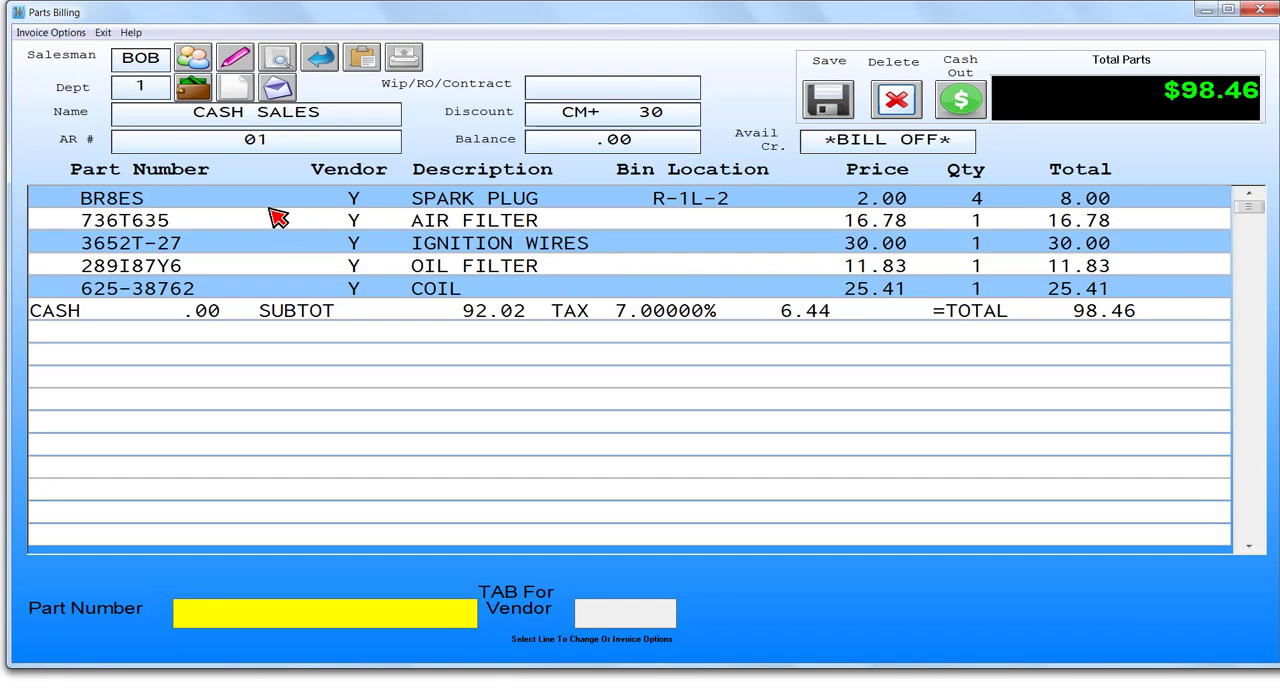
- Delete the ignition wires line from the invoice and leave line deletion
click(49, 33)
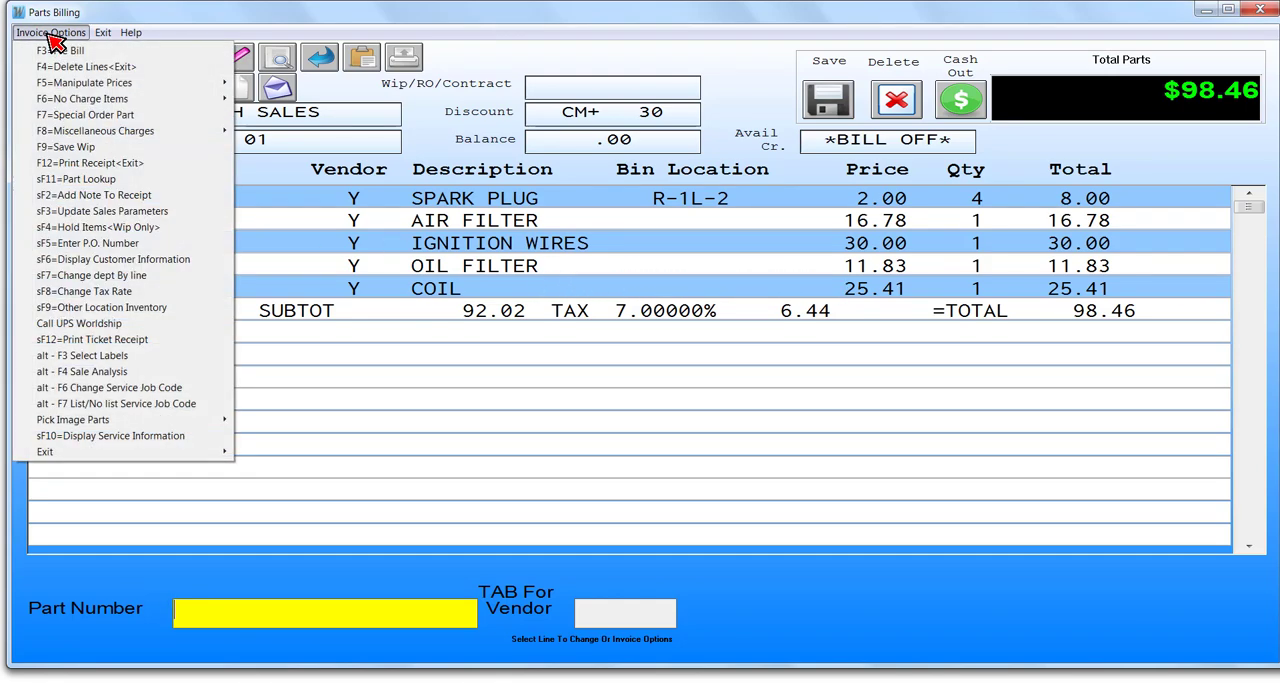
click(100, 68)
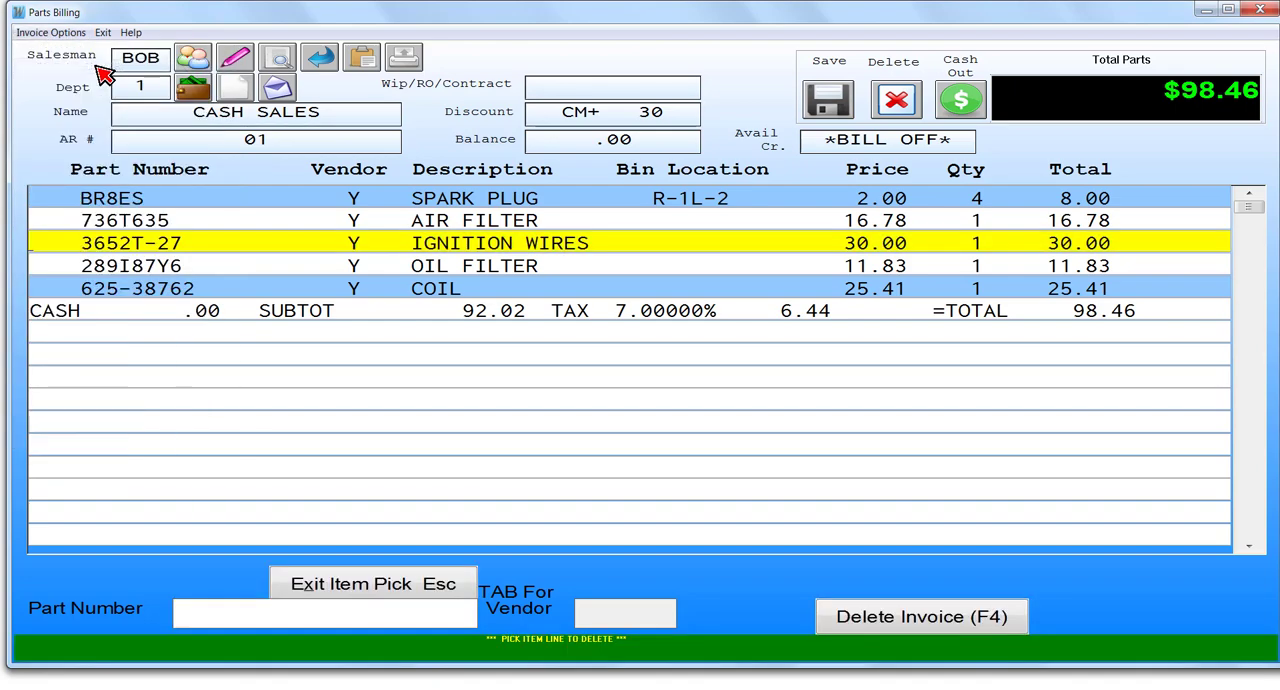
click(500, 246)
key(Escape)
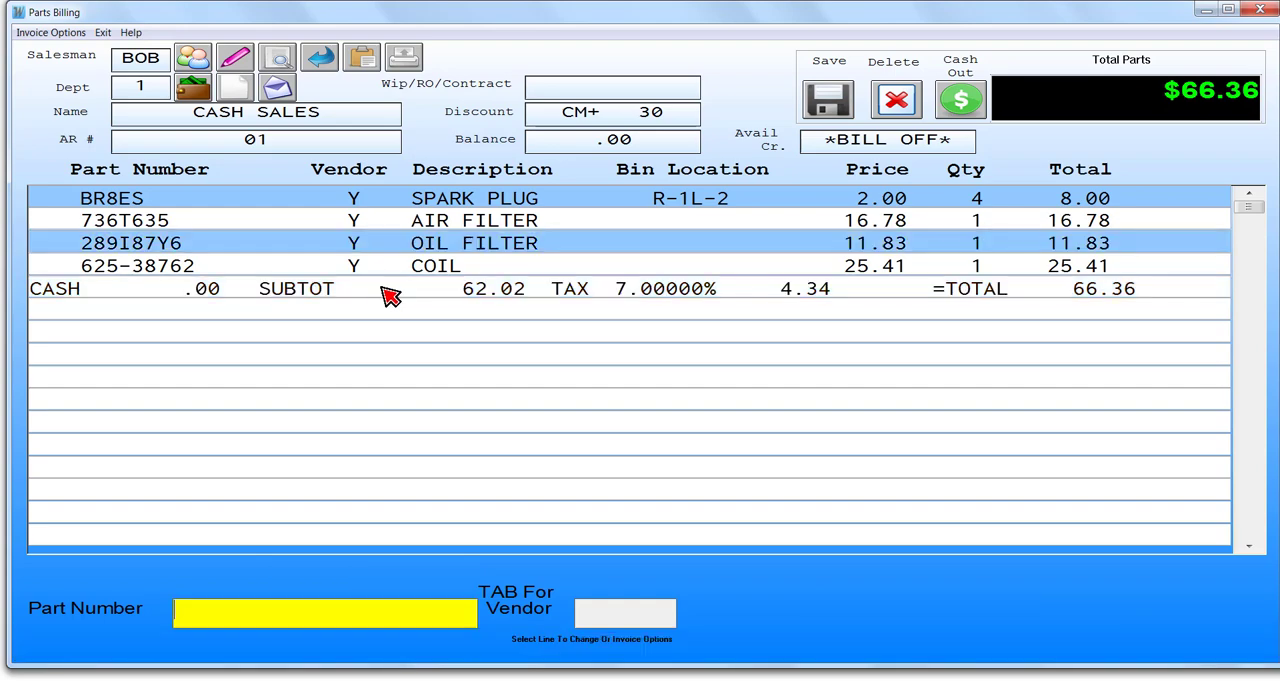